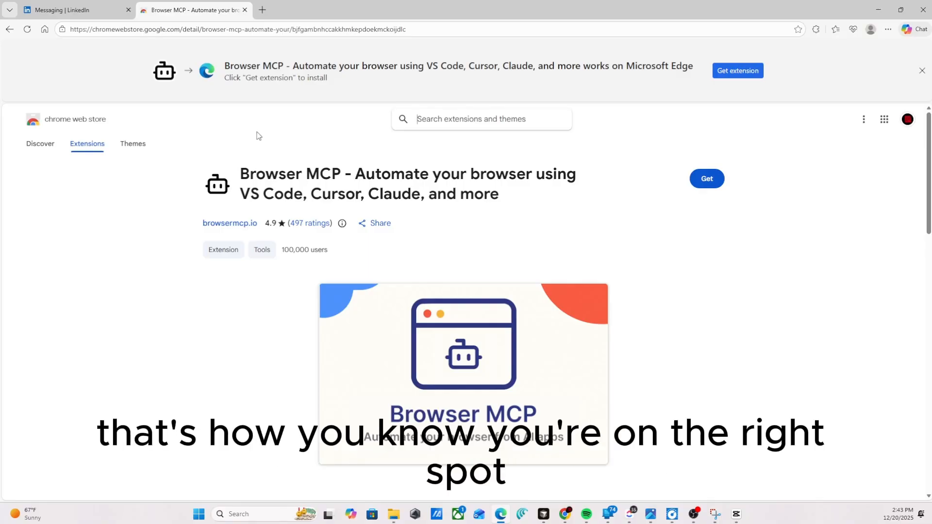
- Add the Browser MCP extension to Microsoft Edge and get started from its welcome page
left_click(706, 184)
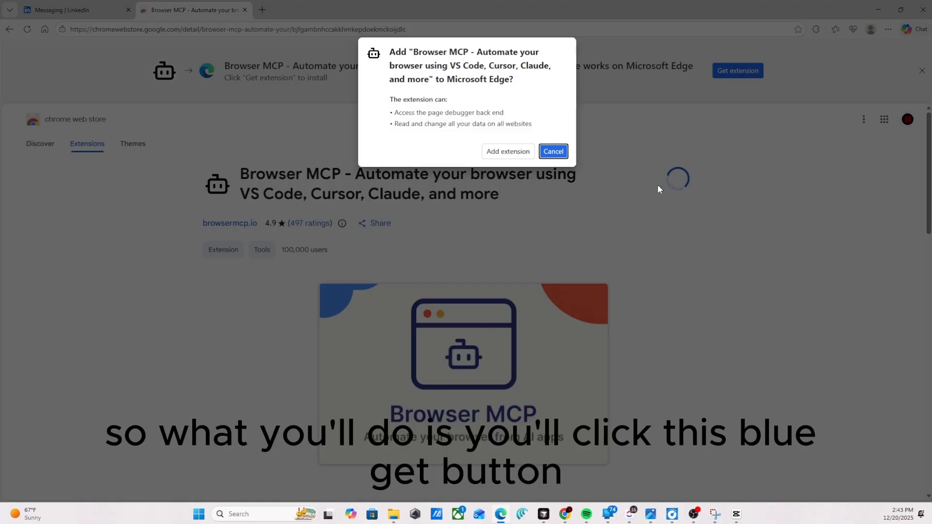
left_click(524, 155)
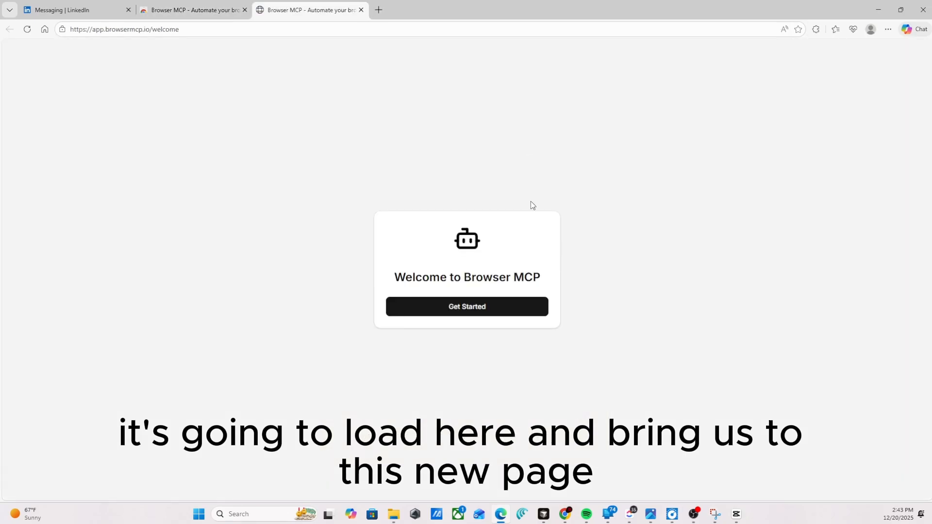
left_click(499, 308)
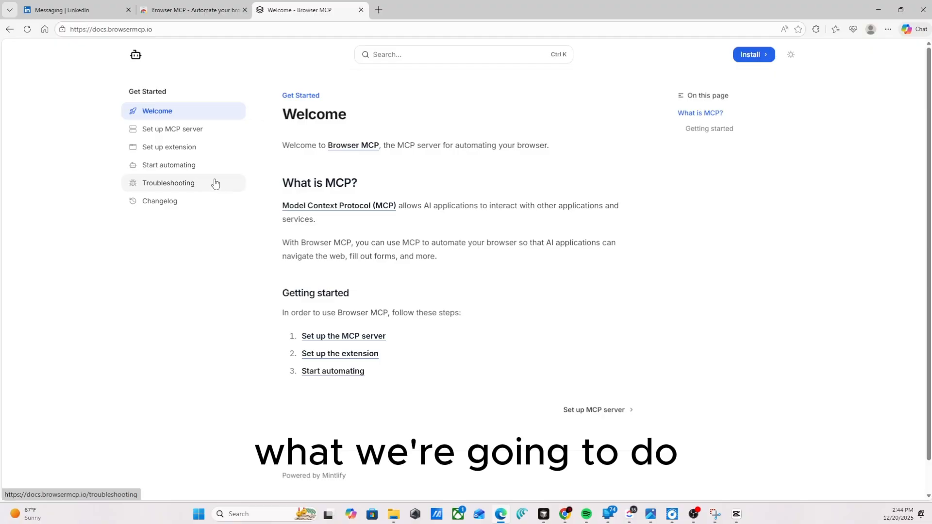
- Open the Set up MCP server documentation, expand the Cursor instructions and view the steps
left_click(211, 139)
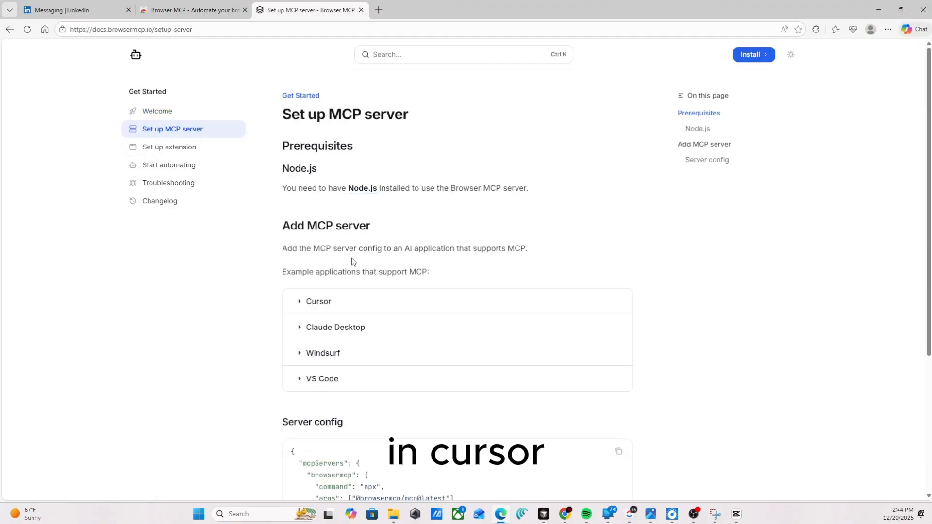
left_click(344, 308)
scroll(347, 309, "down", 1)
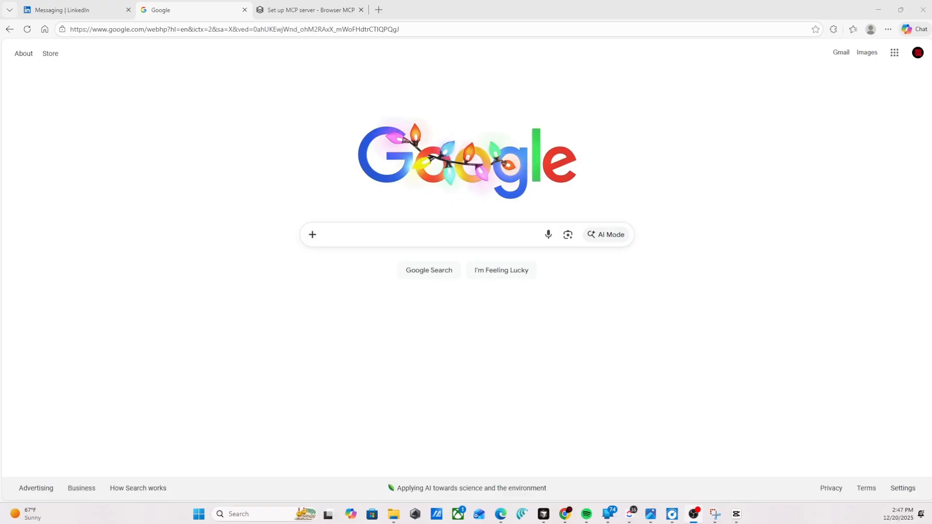
- Search Google for "Cursor IDE"
left_click(500, 239)
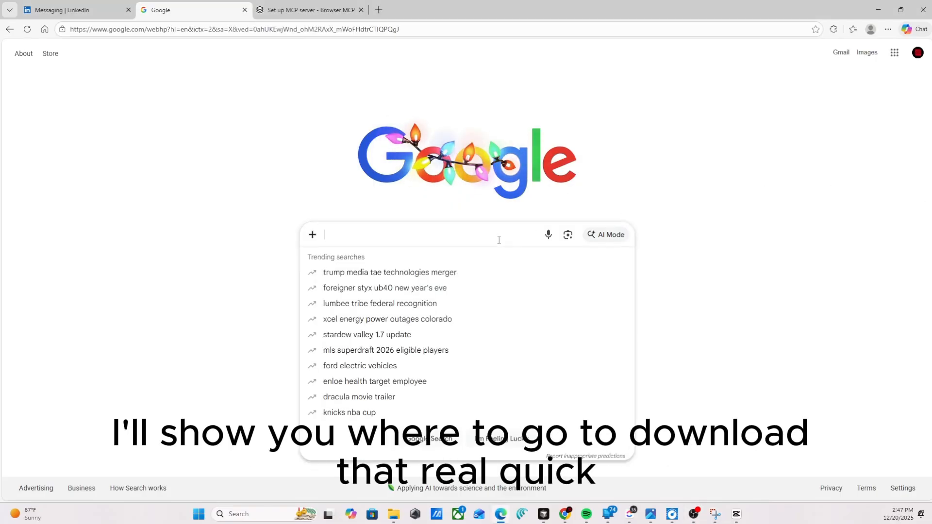
type("C")
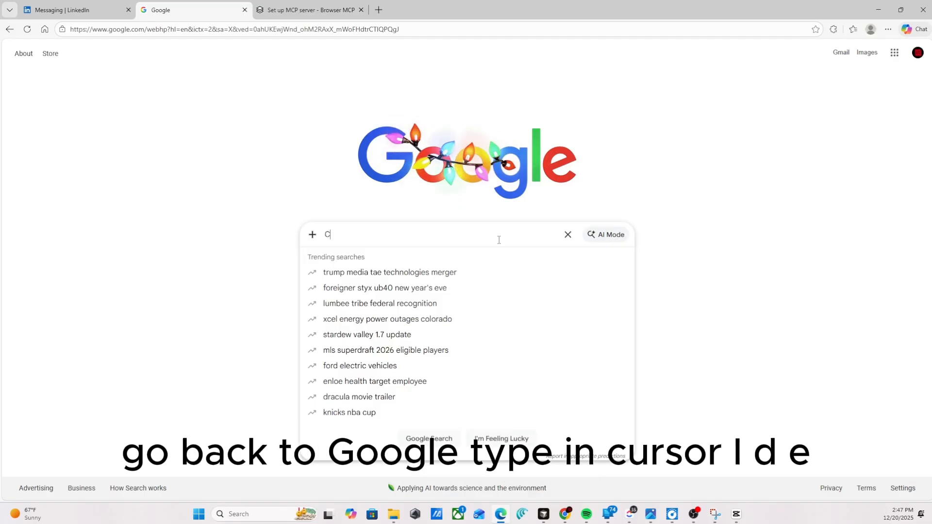
type("ursor IDE")
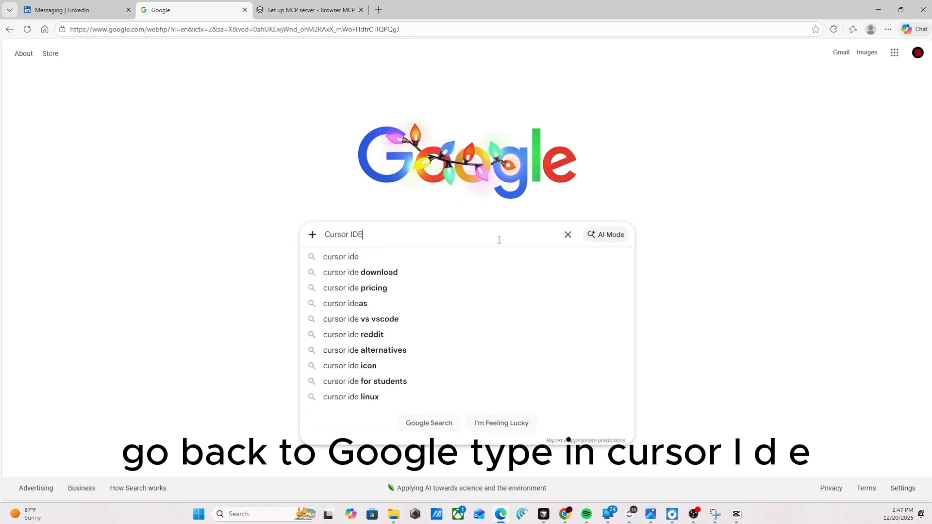
key("Return")
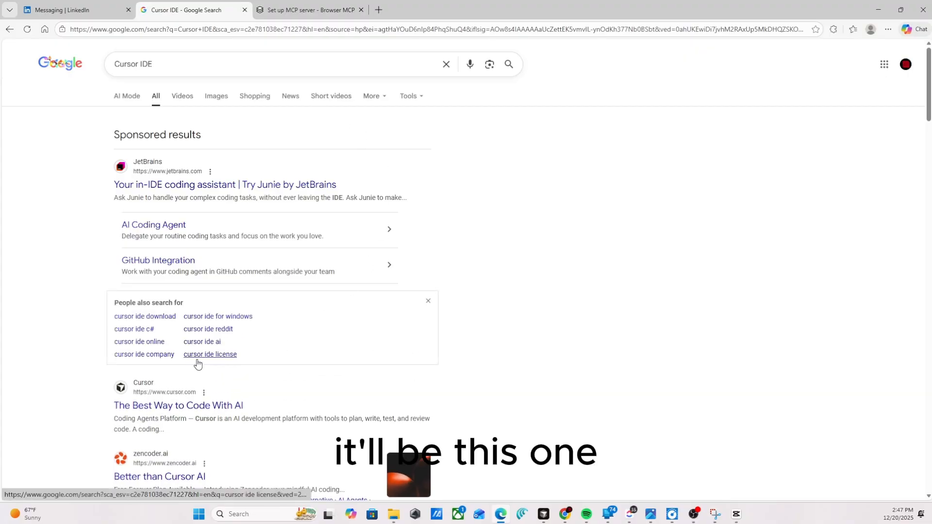
- Open the cursor.com result and download Cursor for Windows
scroll(199, 359, "down", 2)
scroll(138, 298, "up", 5)
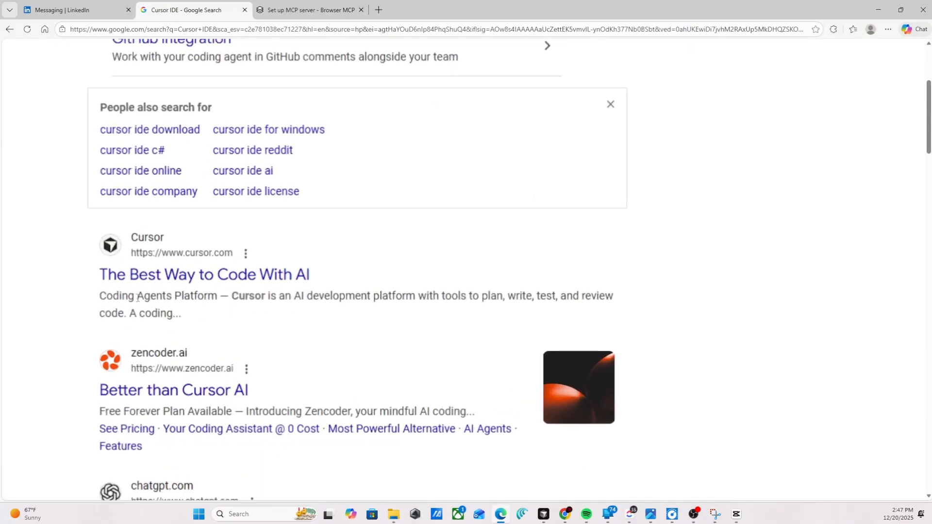
scroll(138, 297, "up", 3)
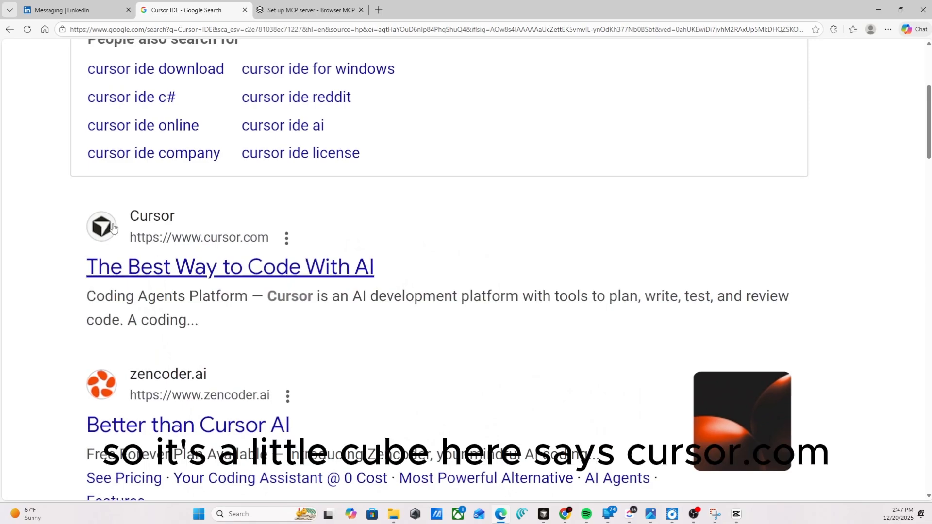
scroll(105, 232, "down", 8)
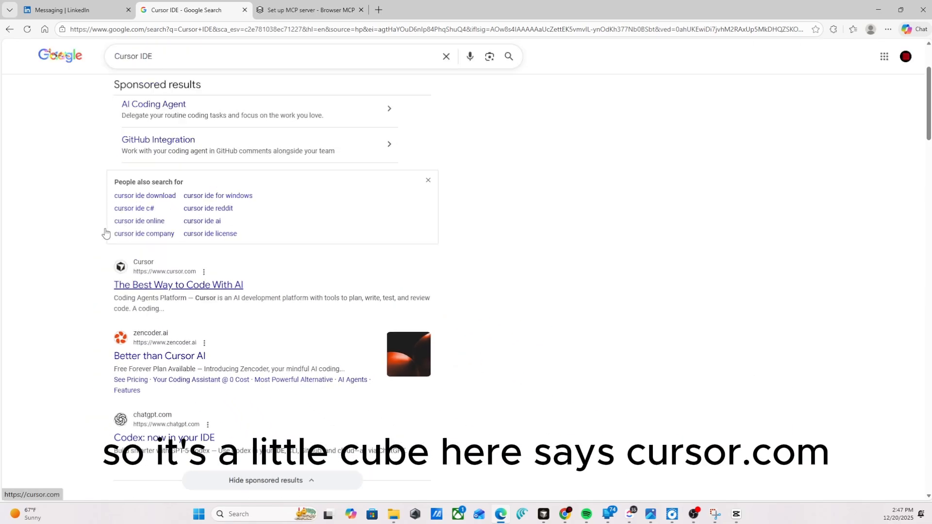
left_click(155, 280)
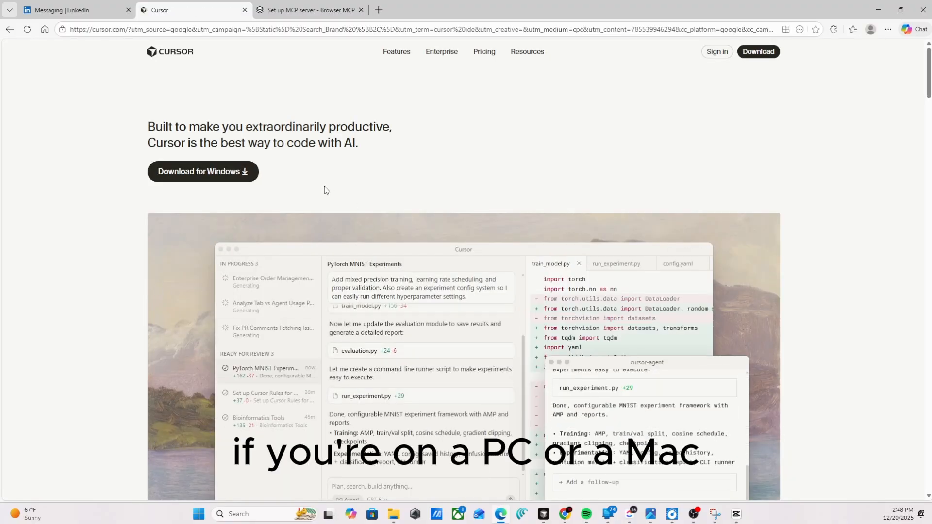
left_click(227, 180)
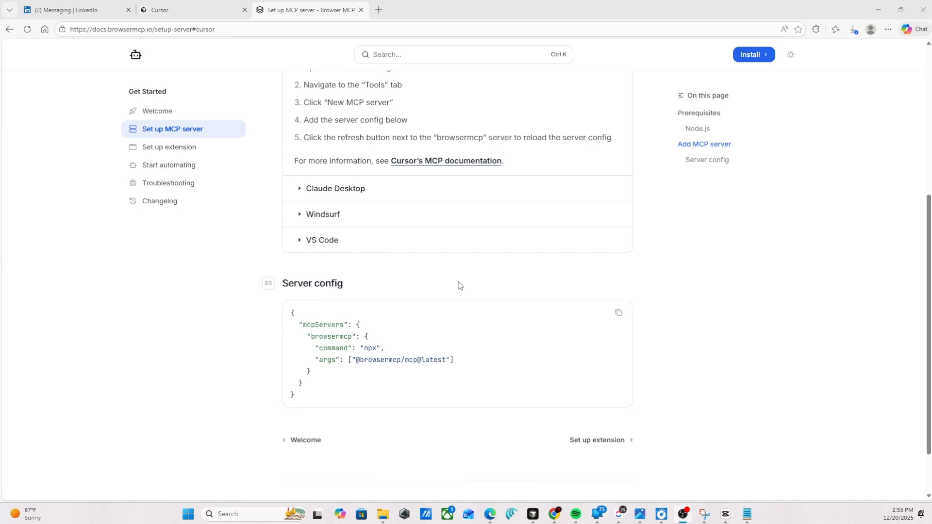
- Copy the Browser MCP server config from the documentation and switch to a new Cursor window
left_click(618, 313)
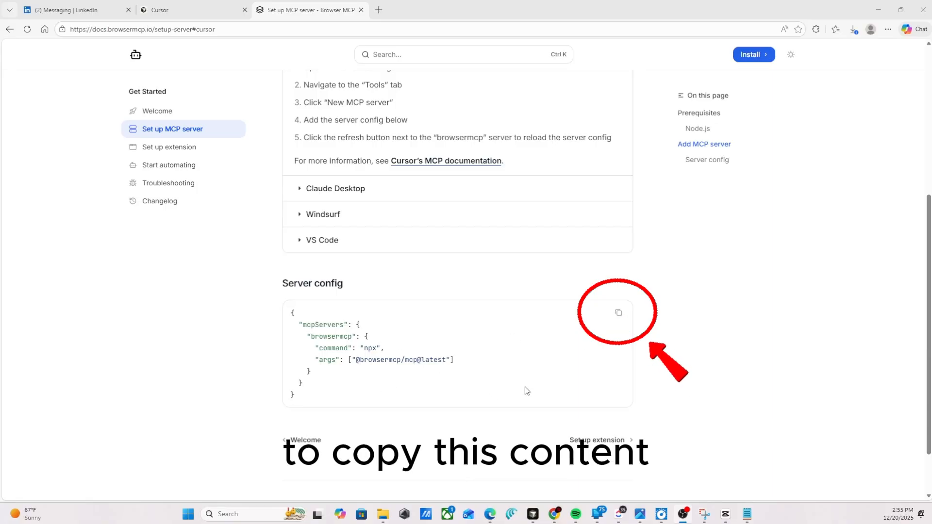
left_click(619, 313)
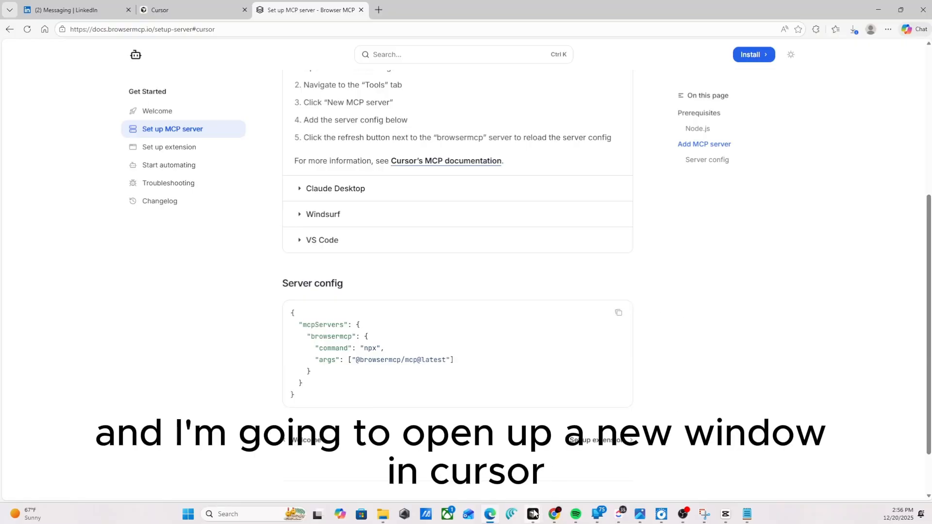
mouse_move(533, 513)
left_click(732, 473)
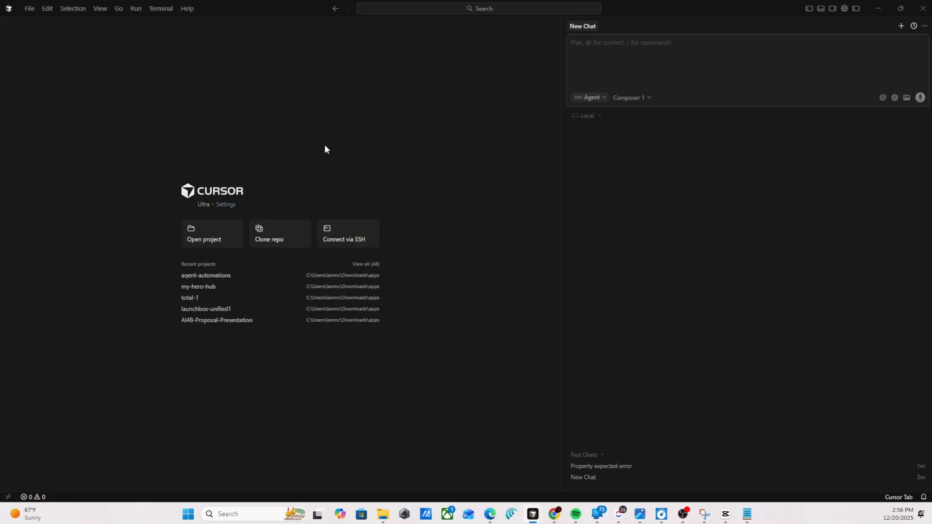
- Open the Tools & MCP section of Cursor Settings and start adding a custom MCP server
left_click(843, 10)
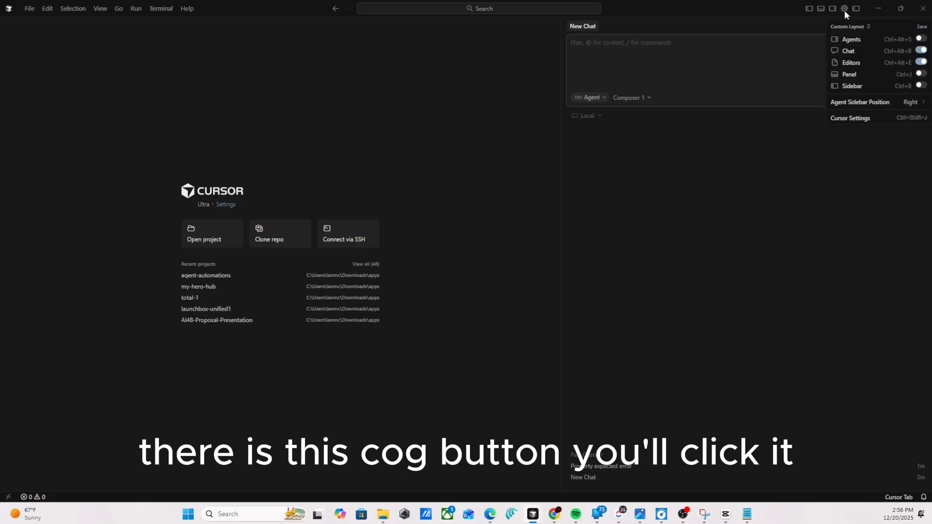
left_click(857, 120)
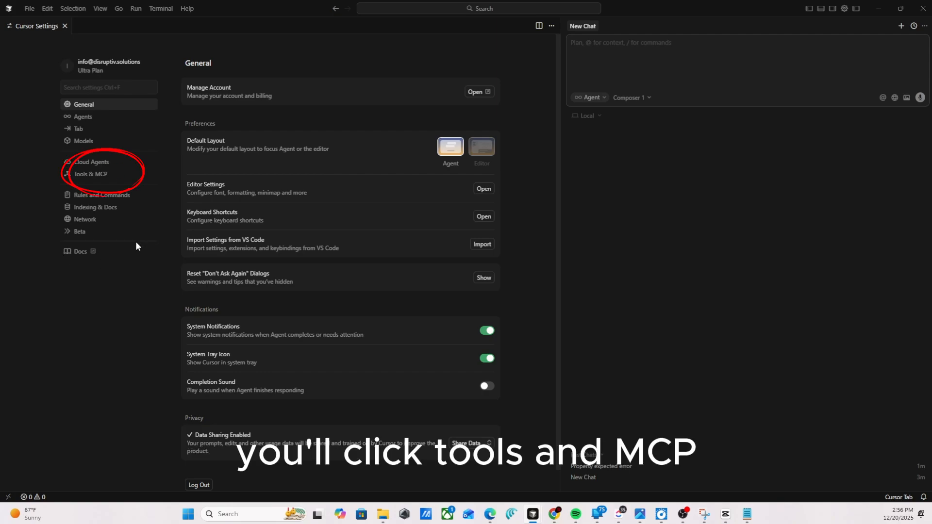
left_click(113, 176)
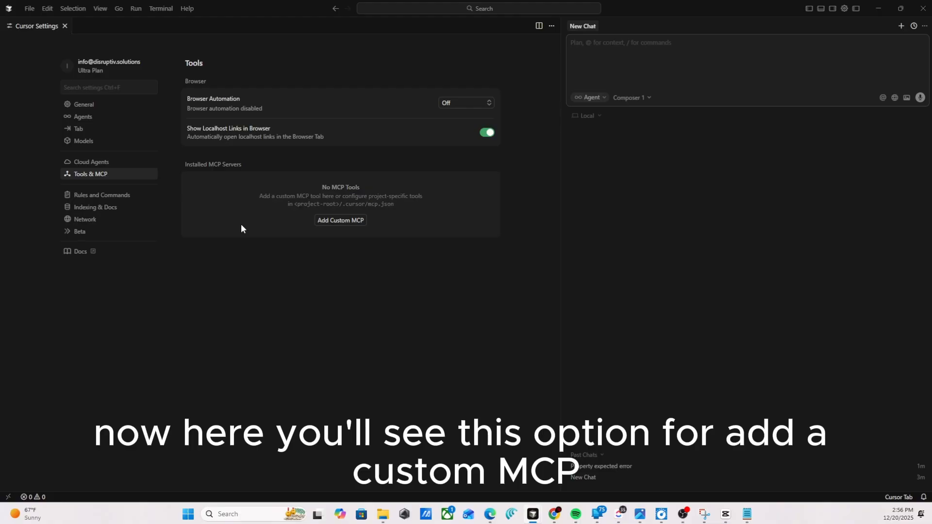
left_click(336, 224)
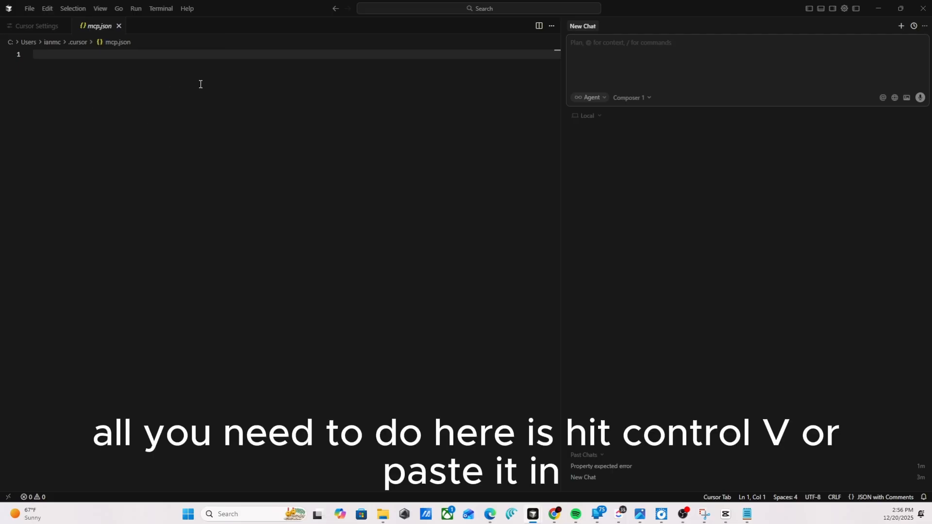
- Paste and save the copied server config in mcp.json, then expand the browsermcp server's tool list in Cursor Settings
key("ctrl+v")
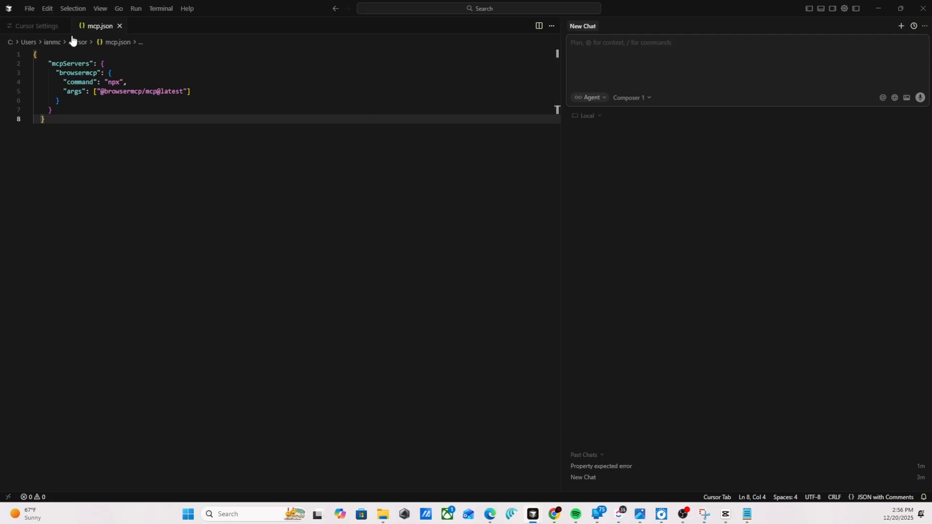
left_click(30, 8)
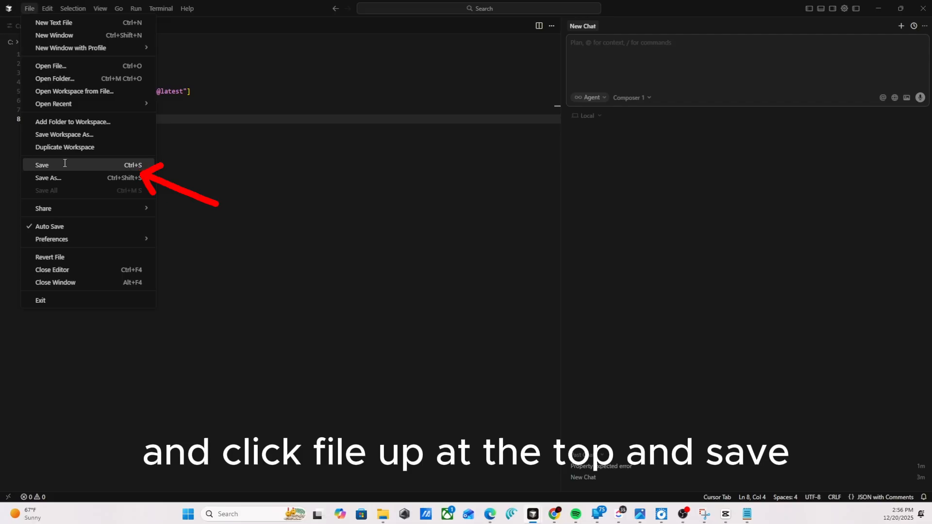
left_click(38, 165)
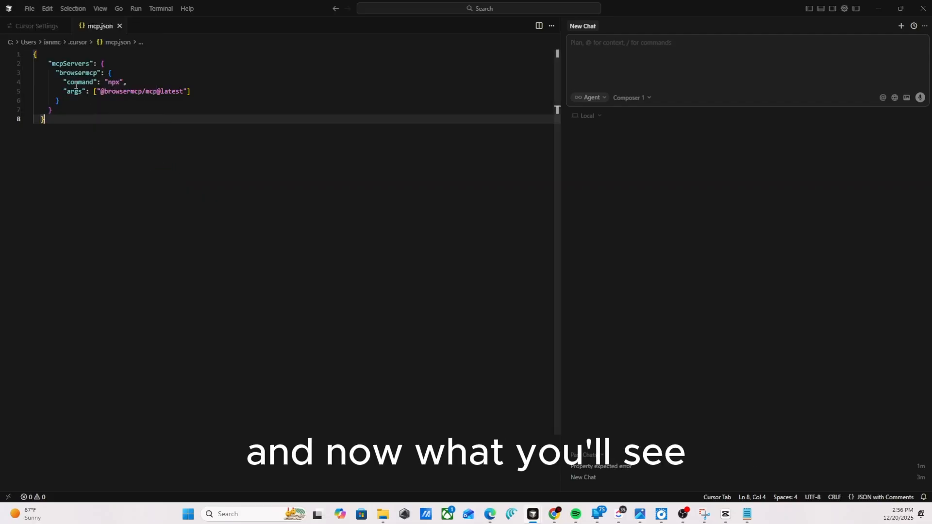
left_click(29, 28)
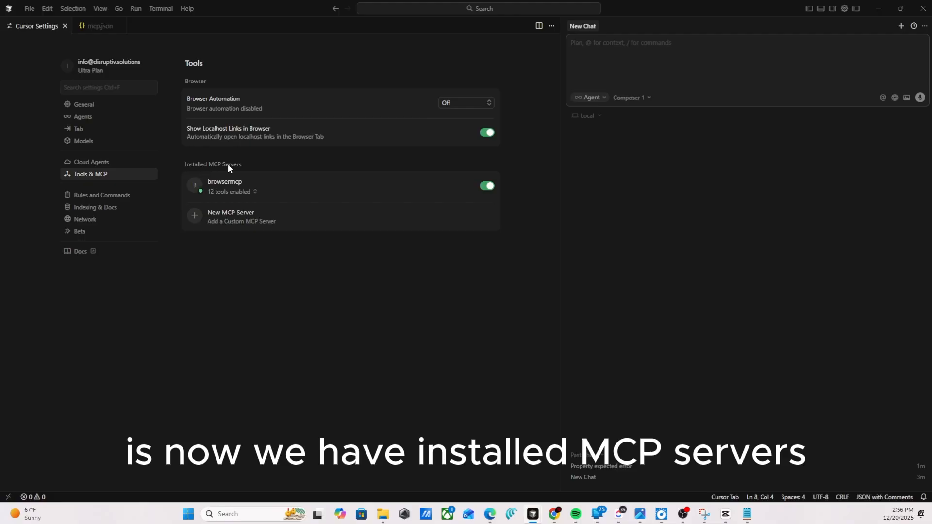
left_click(235, 192)
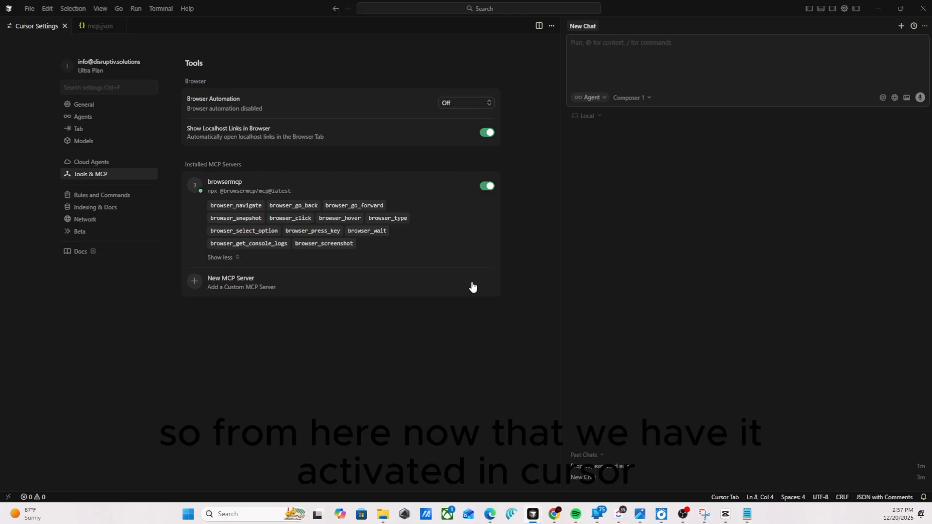
- Switch to Edge and load LinkedIn in the tab showing the Browser MCP documentation
left_click(875, 9)
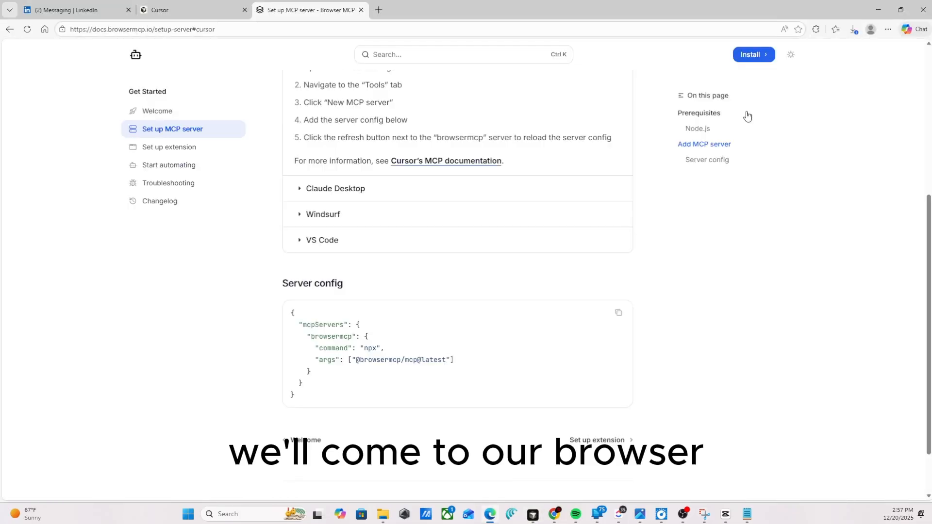
left_click(374, 30)
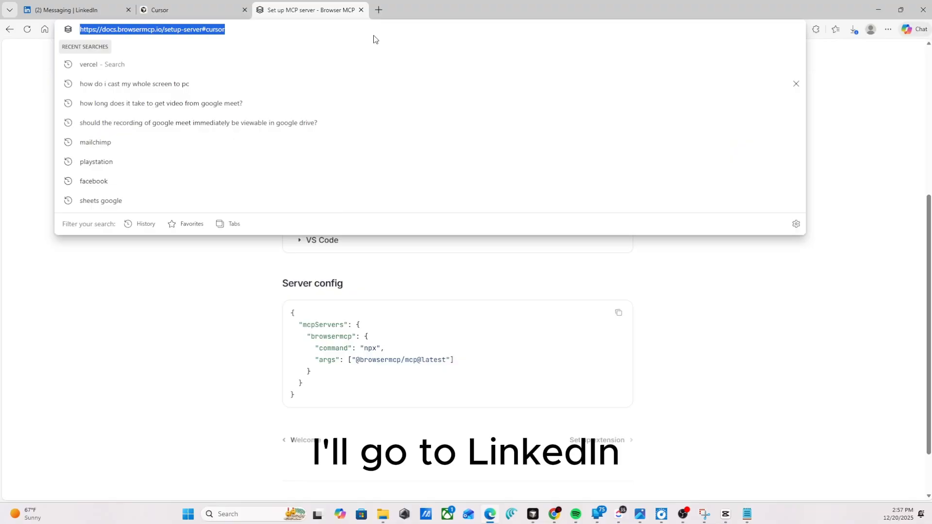
type("linked")
key("Return")
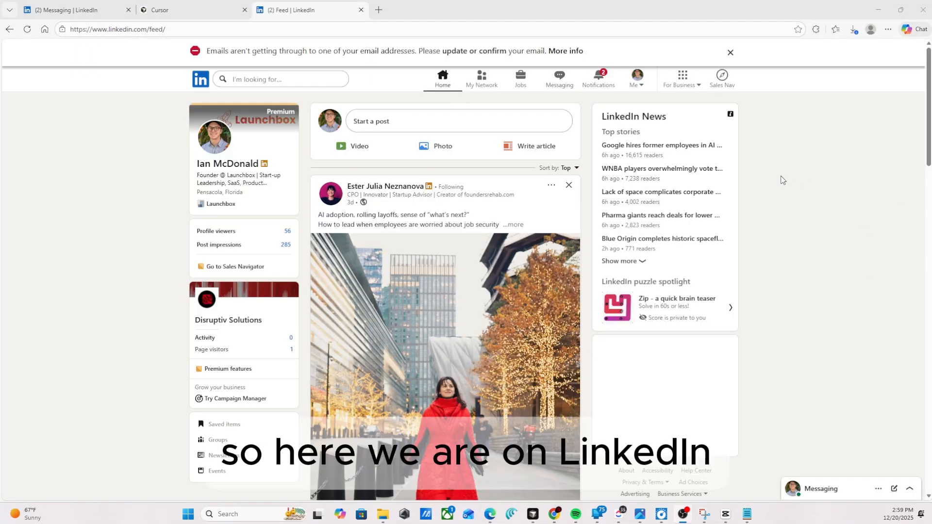
- Connect the Browser MCP extension to the LinkedIn feed tab and dismiss its popup
left_click(815, 30)
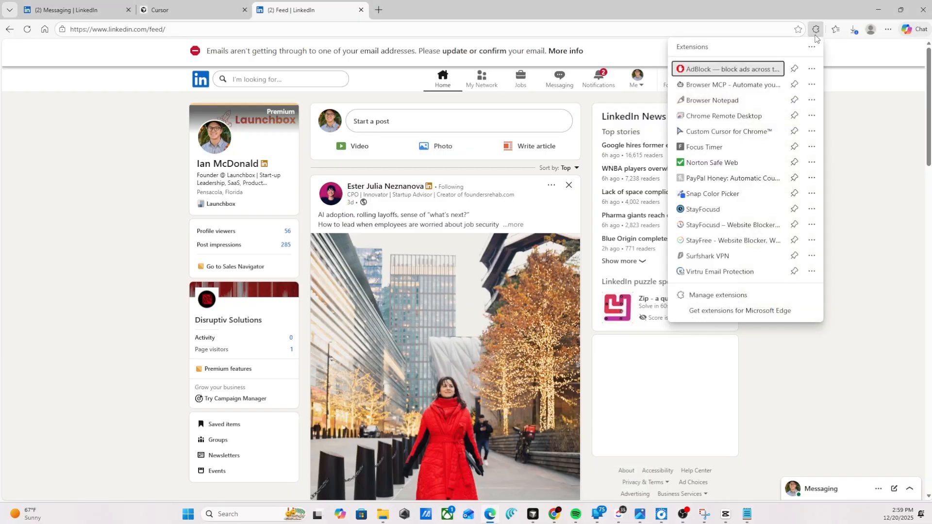
left_click(726, 88)
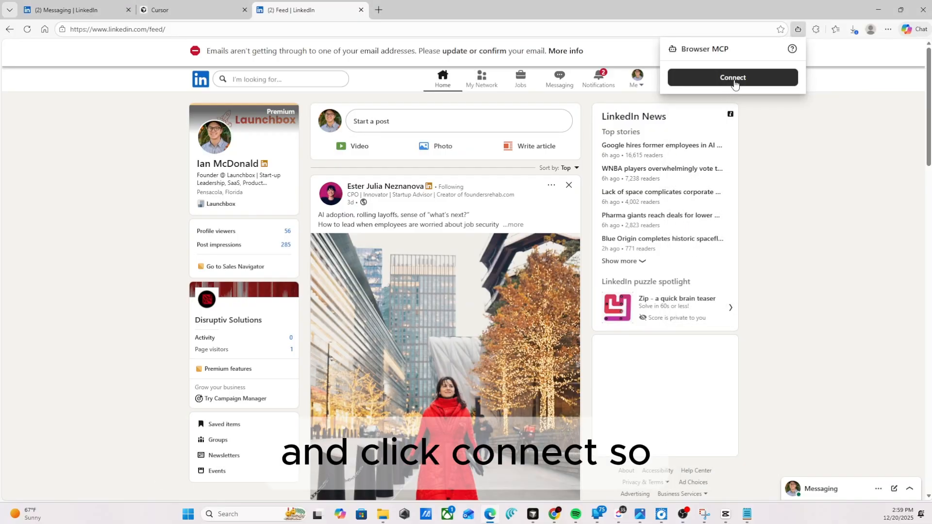
left_click(733, 78)
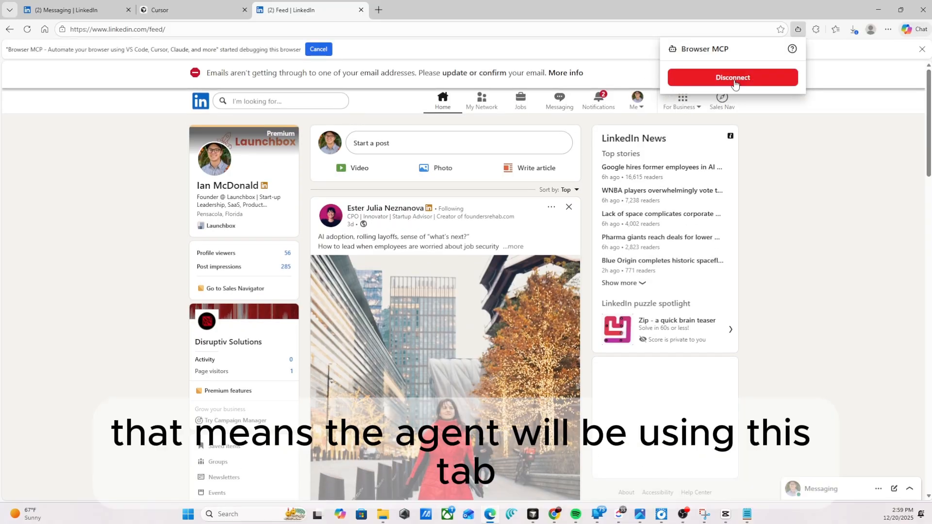
left_click(815, 123)
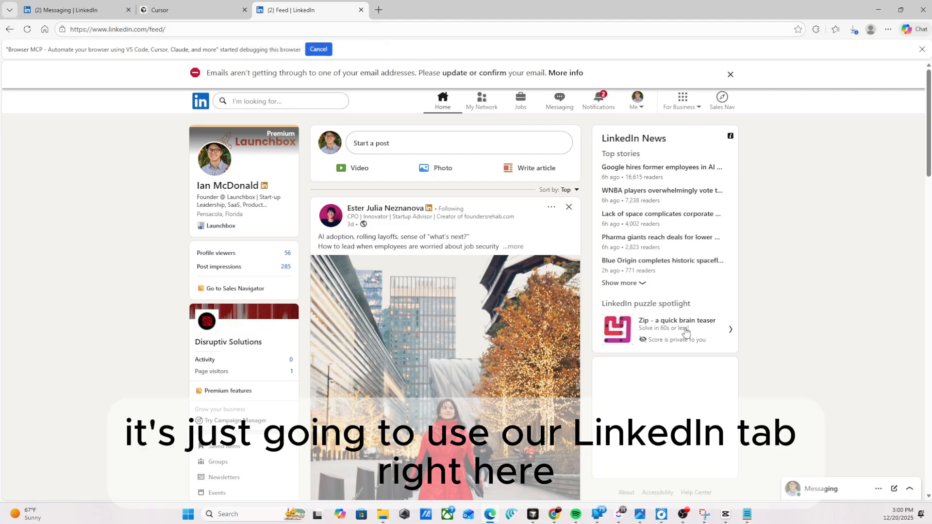
- Switch to the Cursor window with mcp.json and paste the LinkedIn feed engagement prompt into the new agent chat
mouse_move(688, 515)
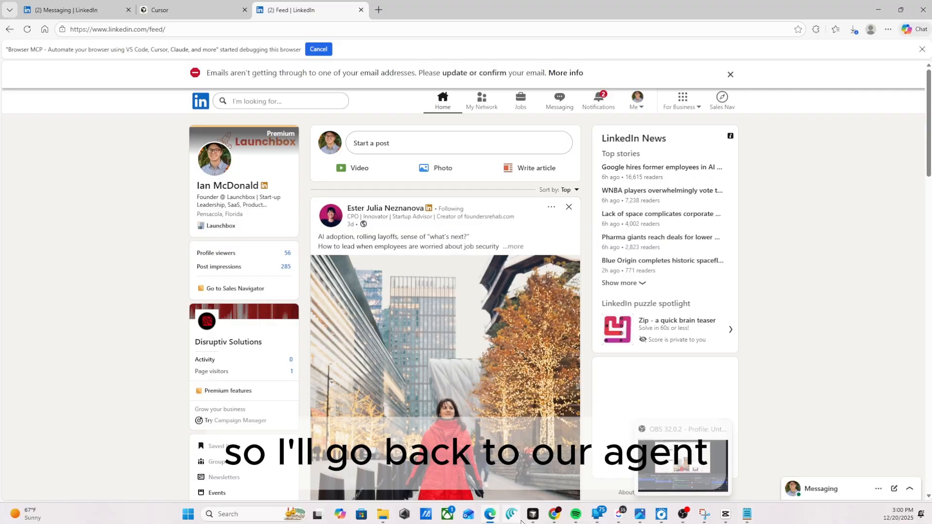
mouse_move(527, 517)
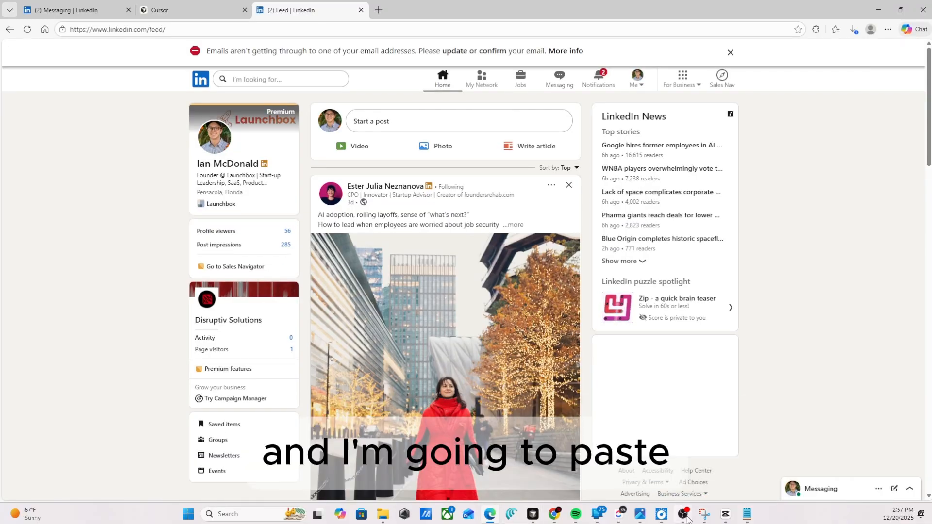
mouse_move(731, 499)
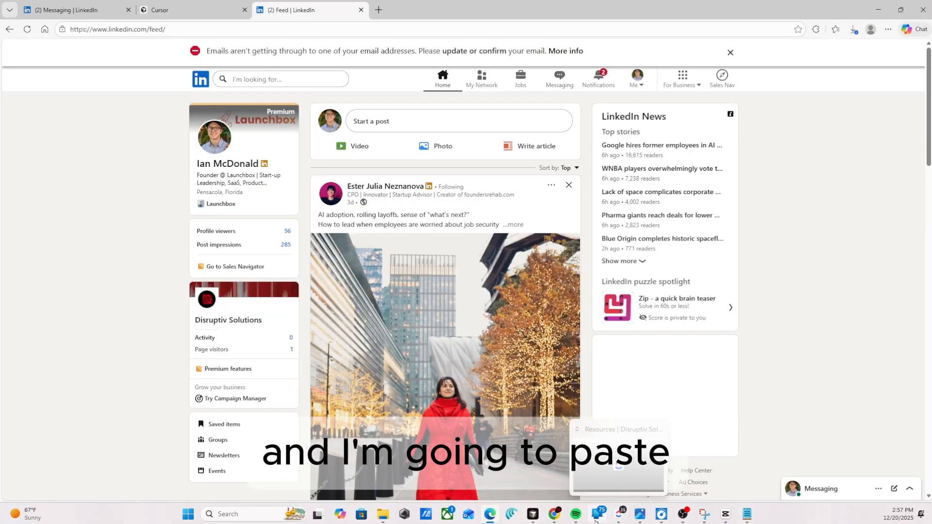
mouse_move(529, 522)
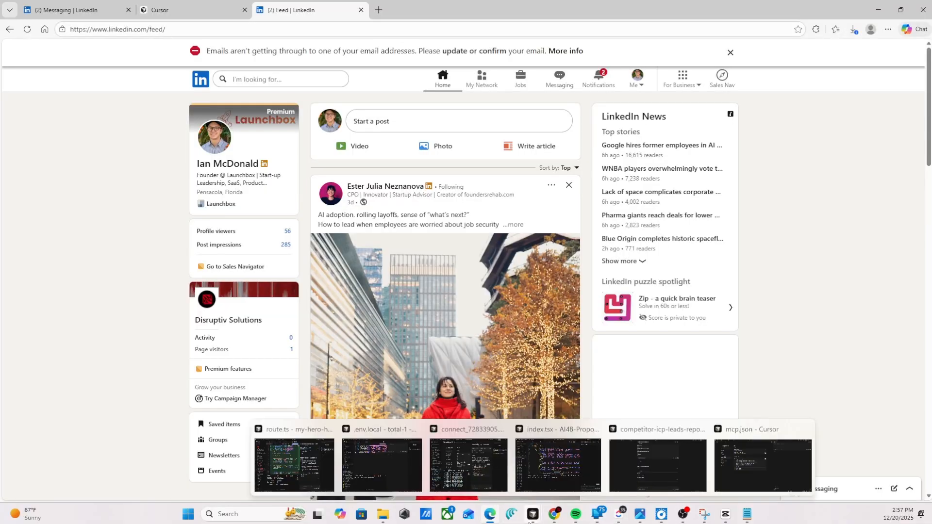
left_click(741, 464)
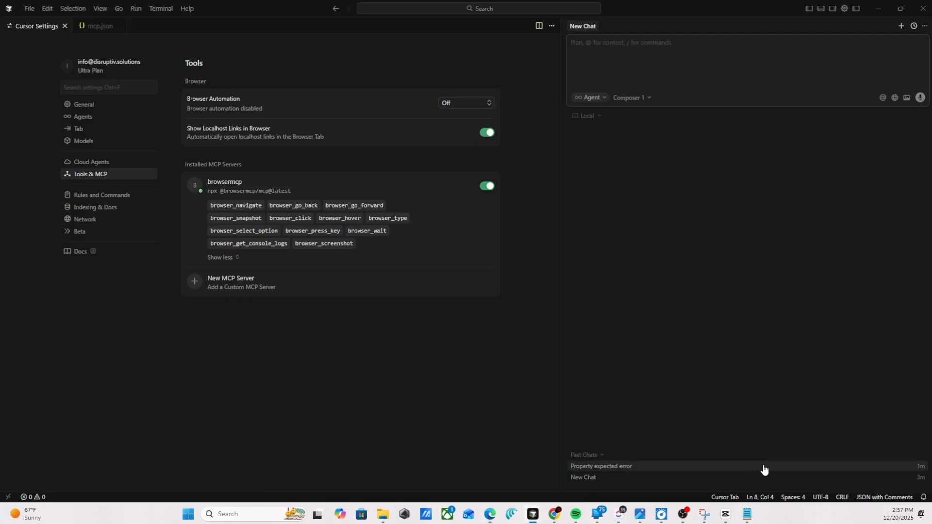
left_click(655, 57)
key("ctrl+v")
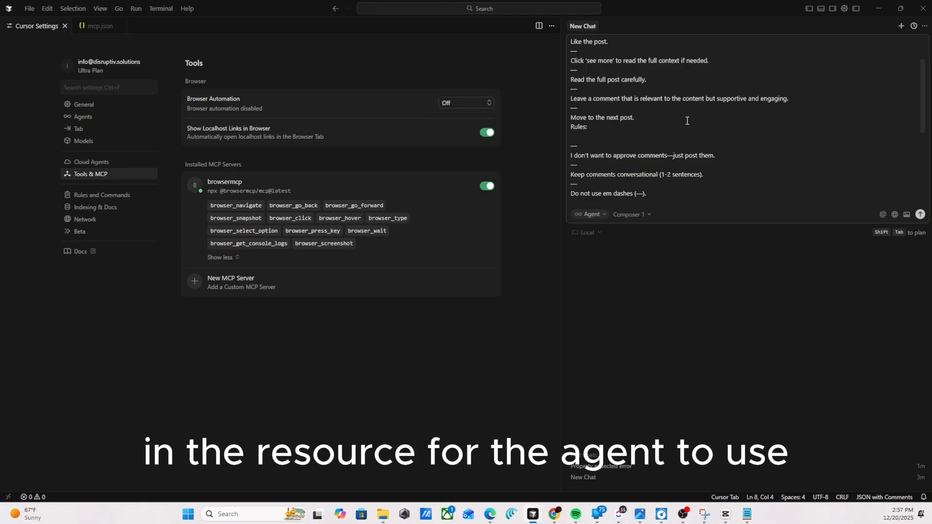
- Review the pasted prompt's instructions for engaging with 10 posts, its commenting rules and its closing lines
scroll(687, 120, "up", 2)
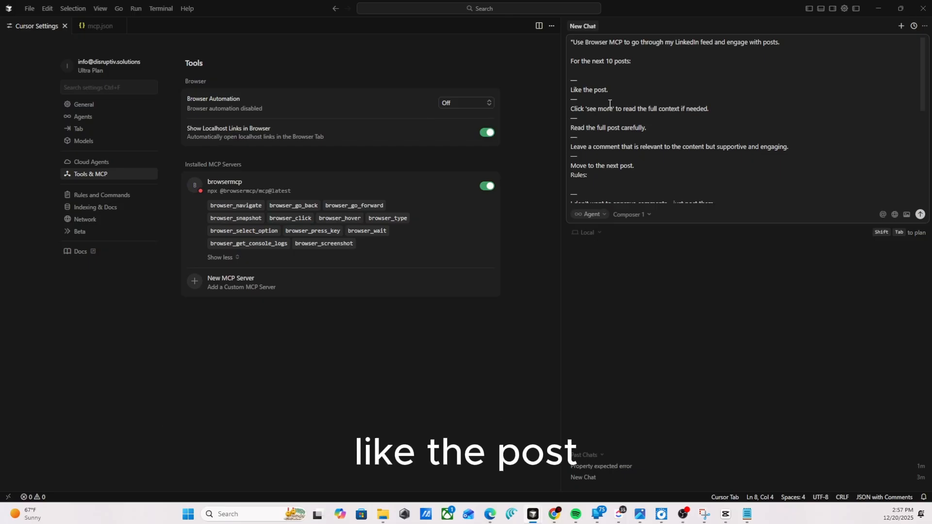
scroll(610, 104, "down", 1)
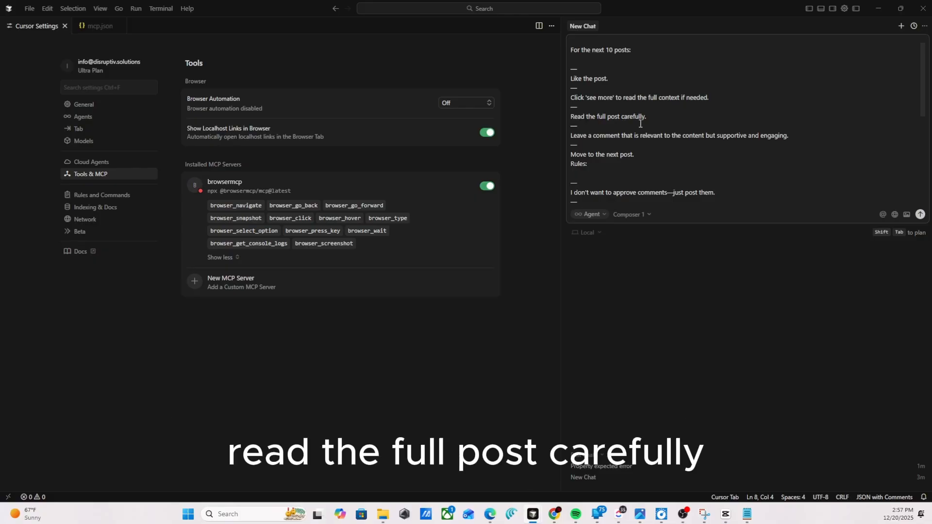
scroll(640, 124, "down", 1)
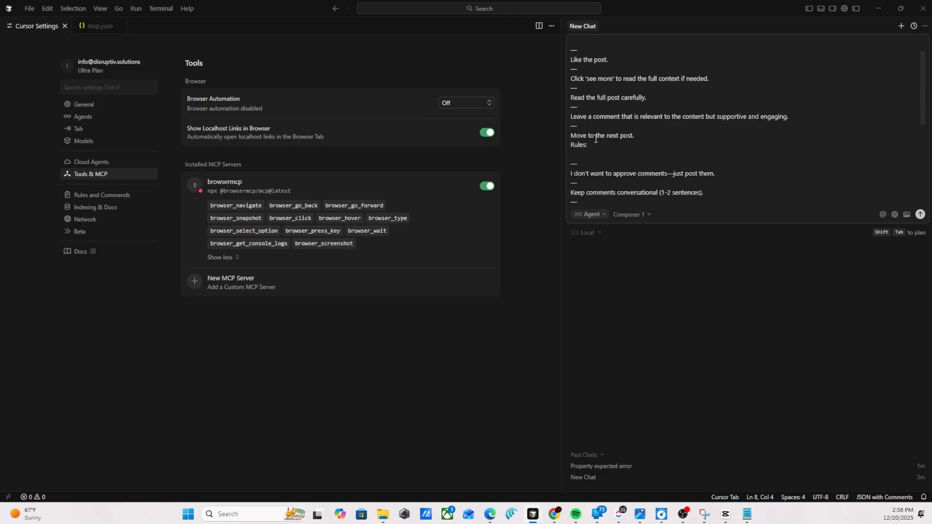
scroll(615, 140, "down", 4)
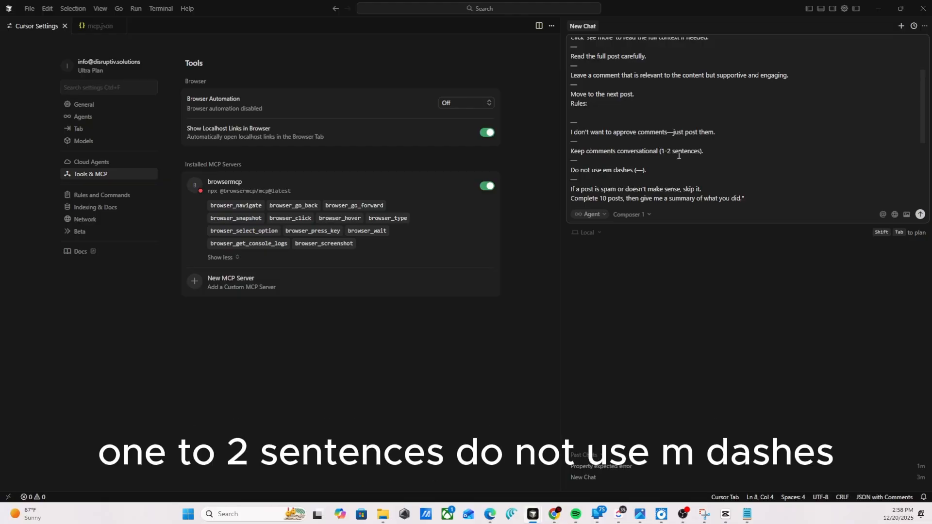
scroll(595, 173, "down", 2)
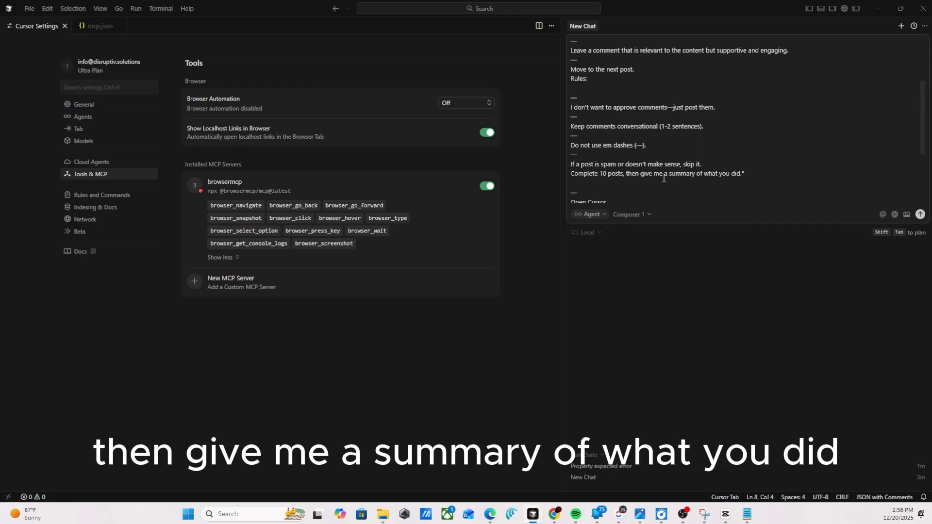
scroll(663, 178, "down", 1)
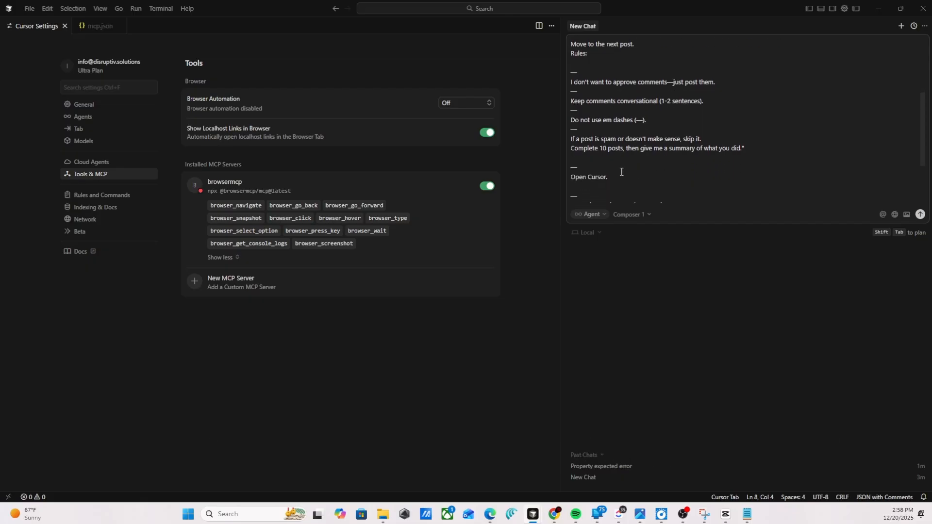
scroll(621, 172, "down", 3)
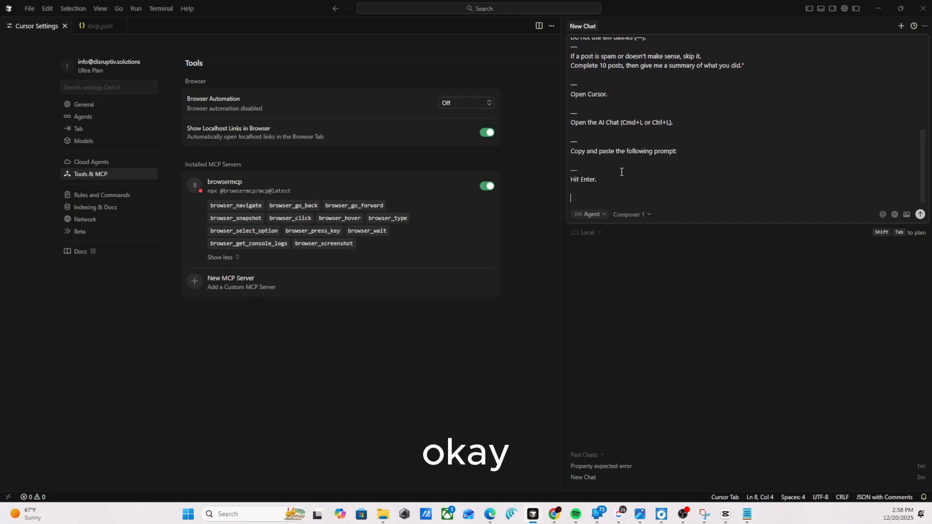
scroll(621, 172, "up", 4)
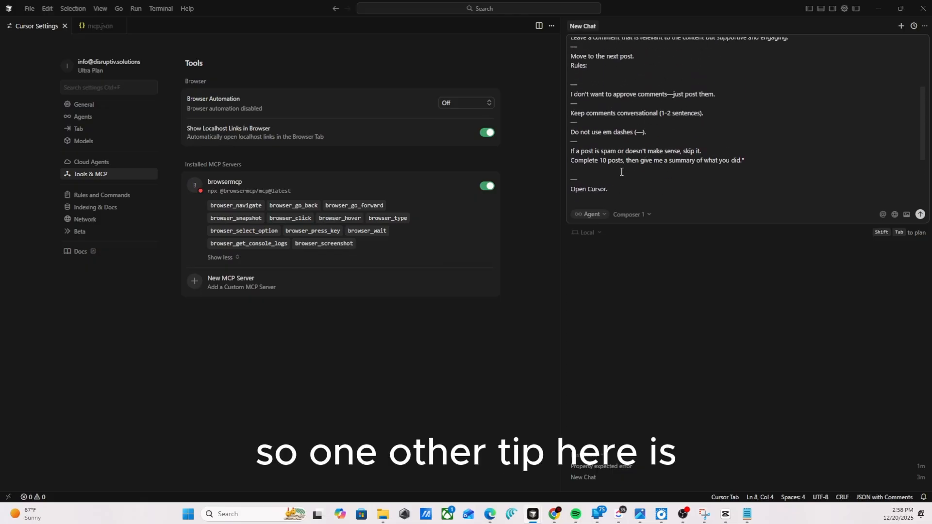
scroll(621, 172, "up", 4)
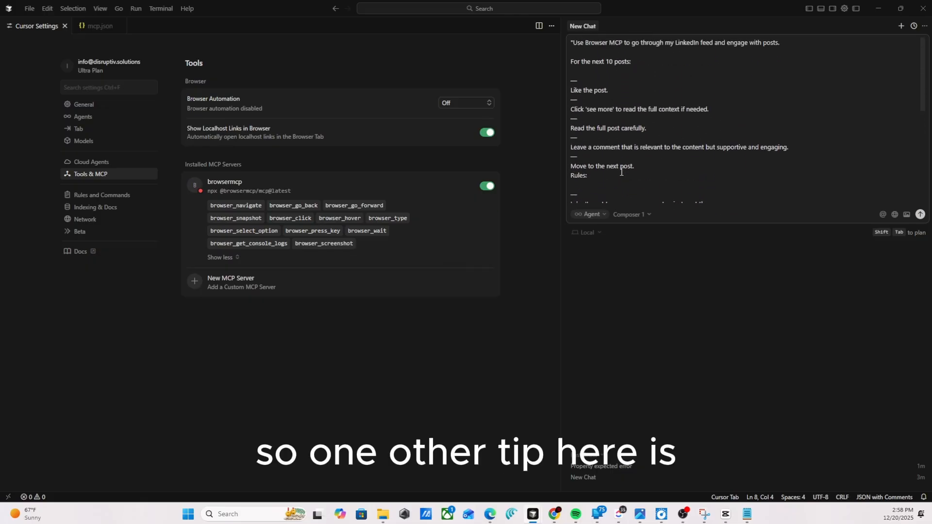
- View the agent's available models and restart the browsermcp server by disabling and re-enabling it
left_click(638, 216)
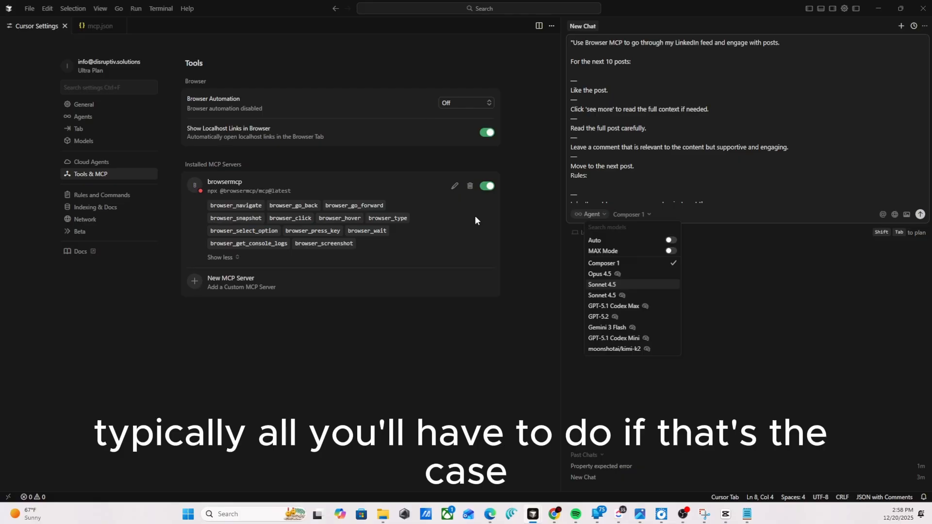
left_click(488, 187)
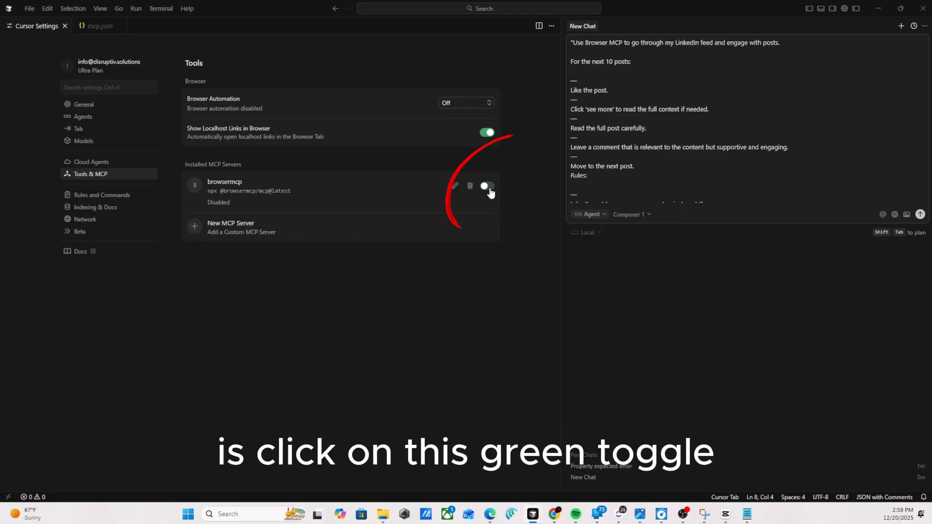
left_click(488, 187)
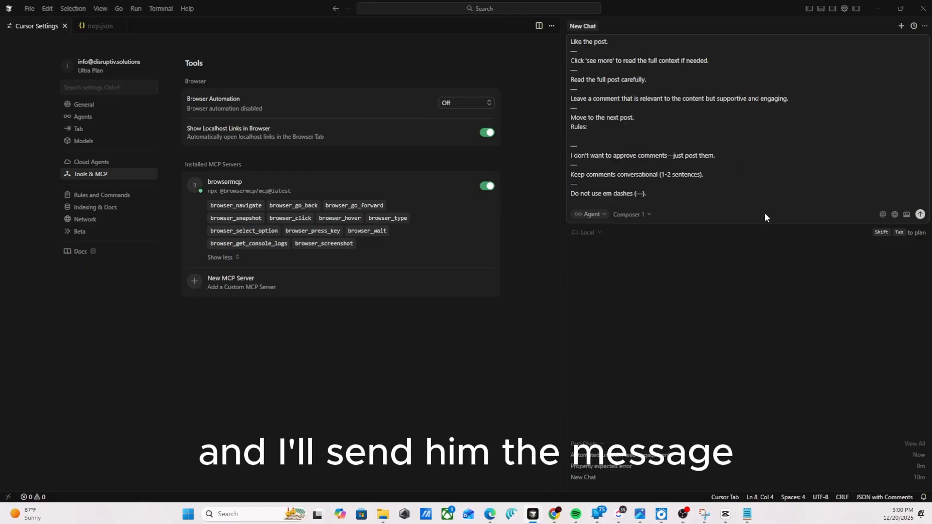
- Send the LinkedIn engagement prompt to the agent using Composer 1 and minimize Cursor to reveal the LinkedIn feed in Edge
scroll(818, 141, "down", 3)
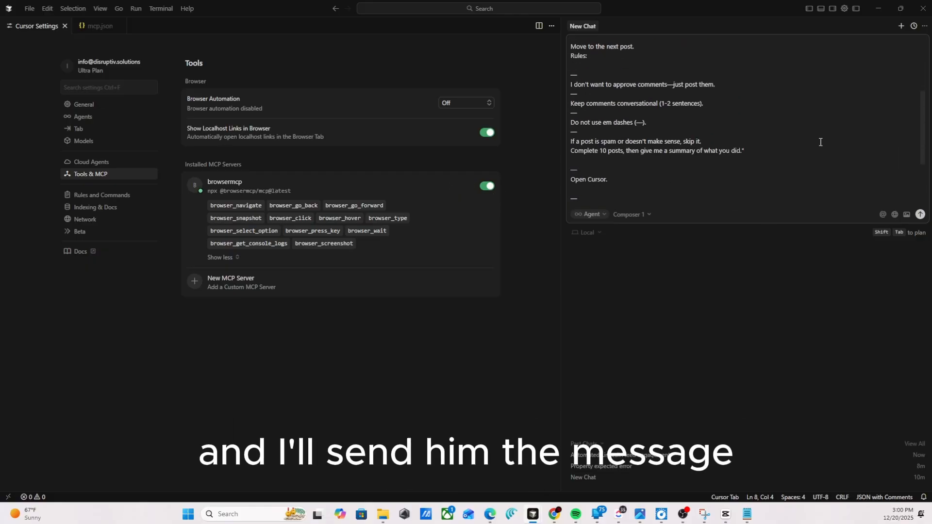
left_click(919, 214)
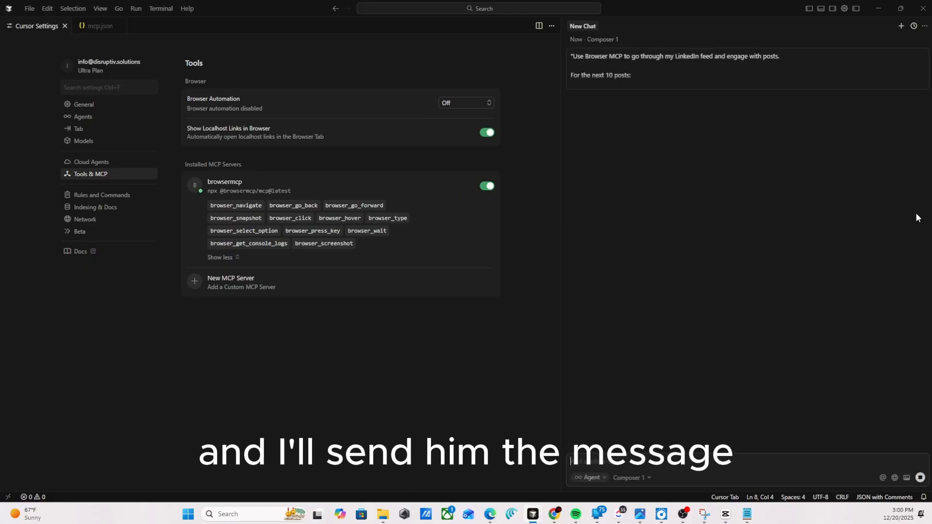
left_click(876, 12)
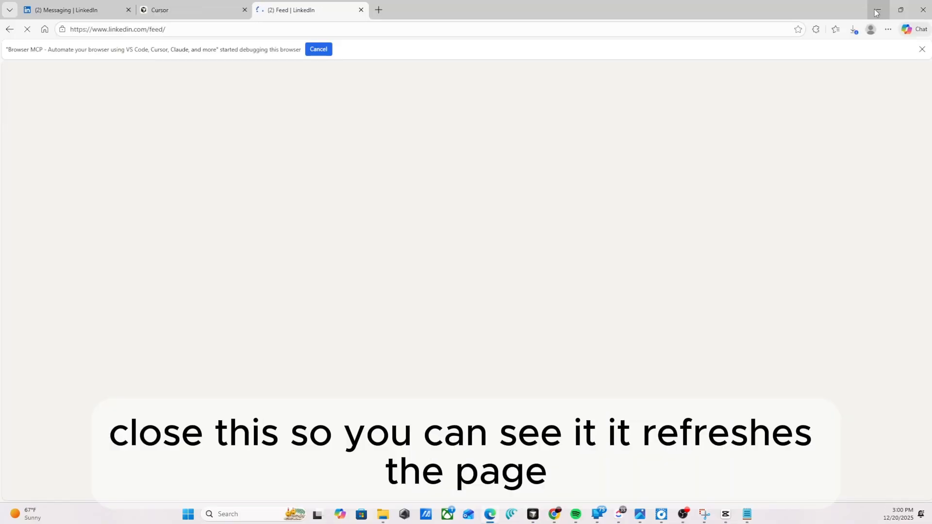